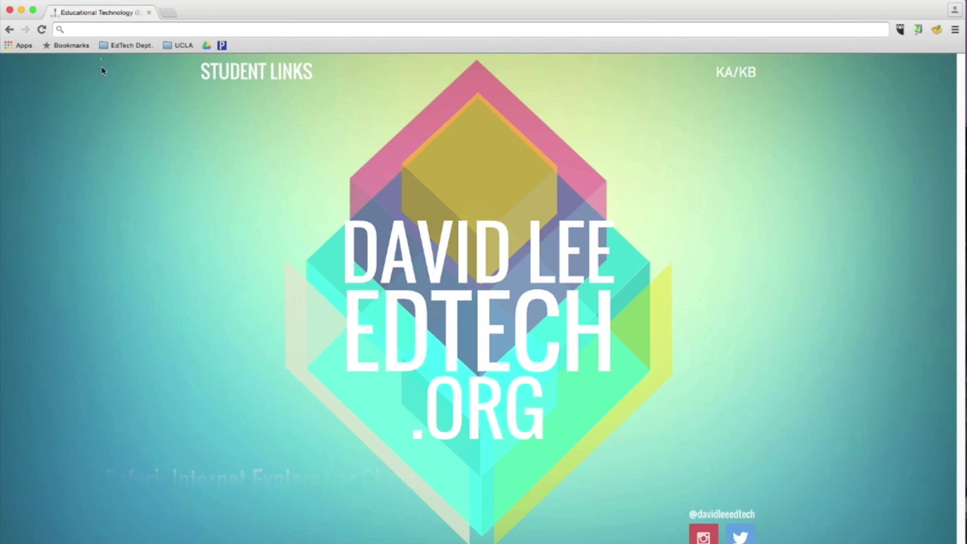
Step: Load davidleeedtech.org in Chrome's address bar
{"action": "left_click", "coordinate": [98, 31]}
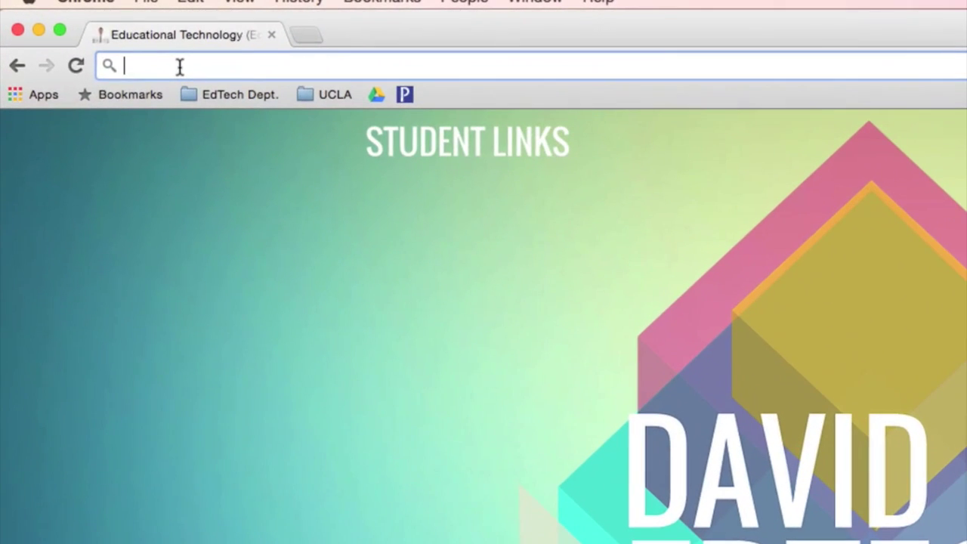
{"action": "type", "text": "davidle"}
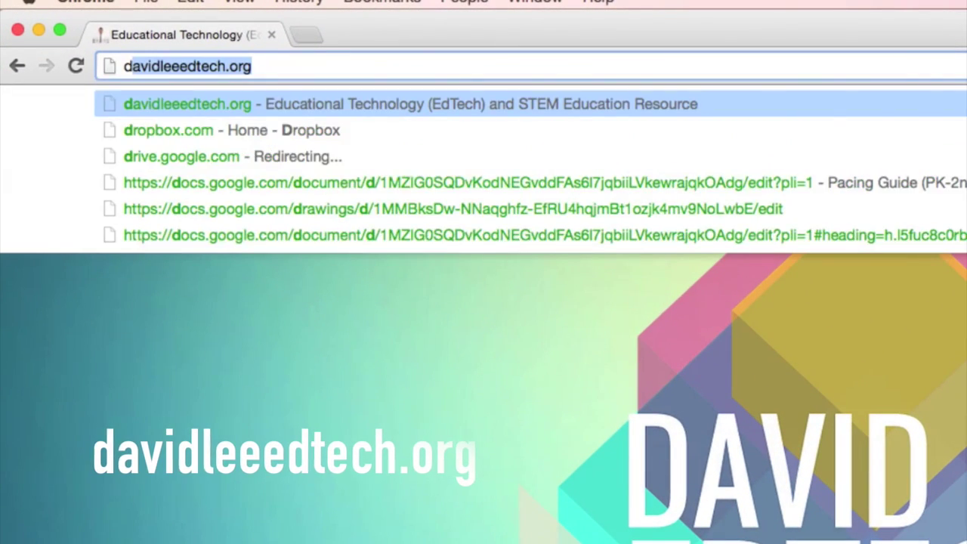
{"action": "type", "text": "eed"}
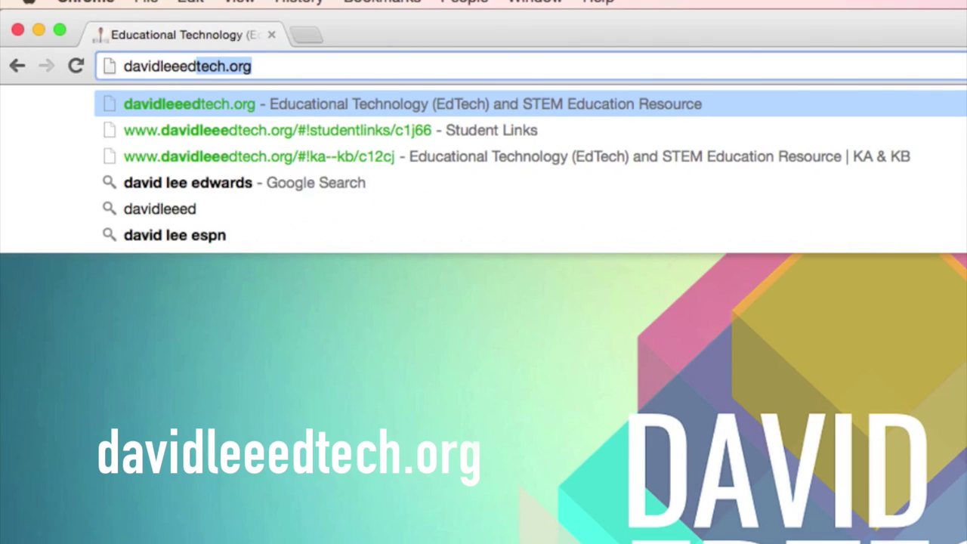
{"action": "type", "text": "tech.org"}
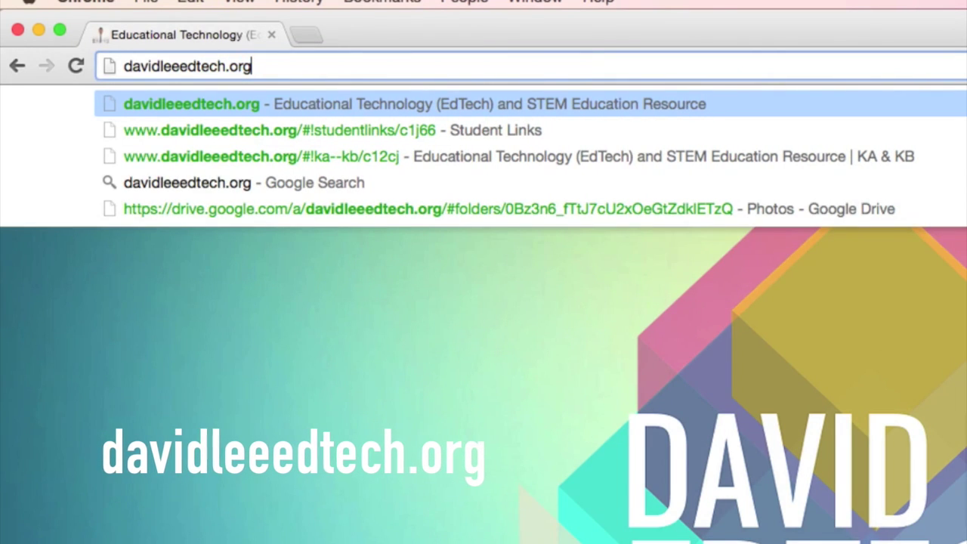
{"action": "key", "text": "Return"}
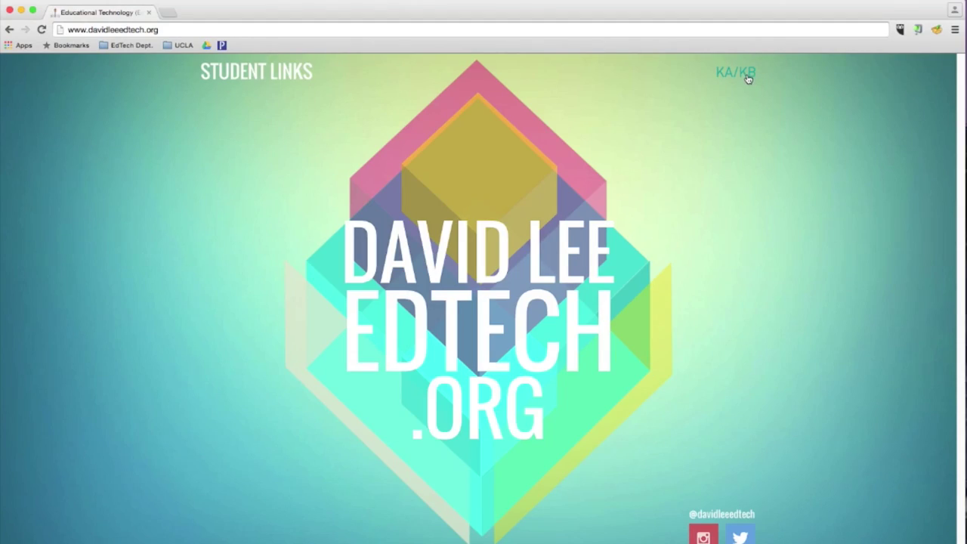
Step: Unlock the KA/KB page with the class password and add a new post to its Padlet wall
{"action": "left_click", "coordinate": [748, 78]}
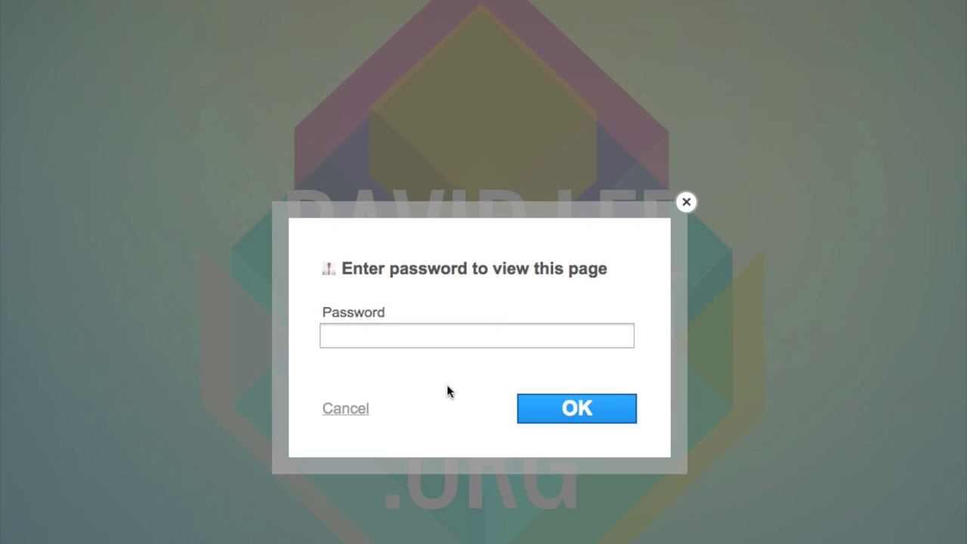
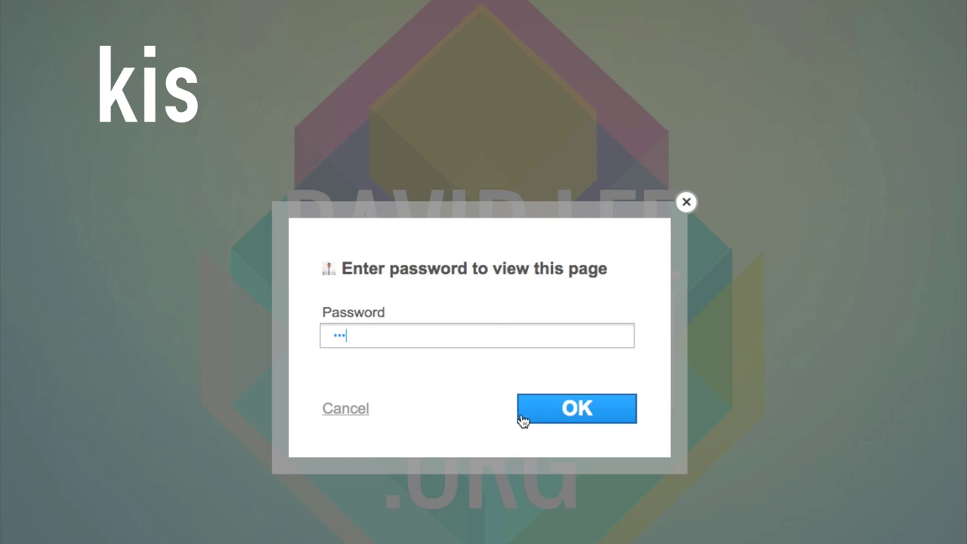
{"action": "left_click", "coordinate": [577, 421]}
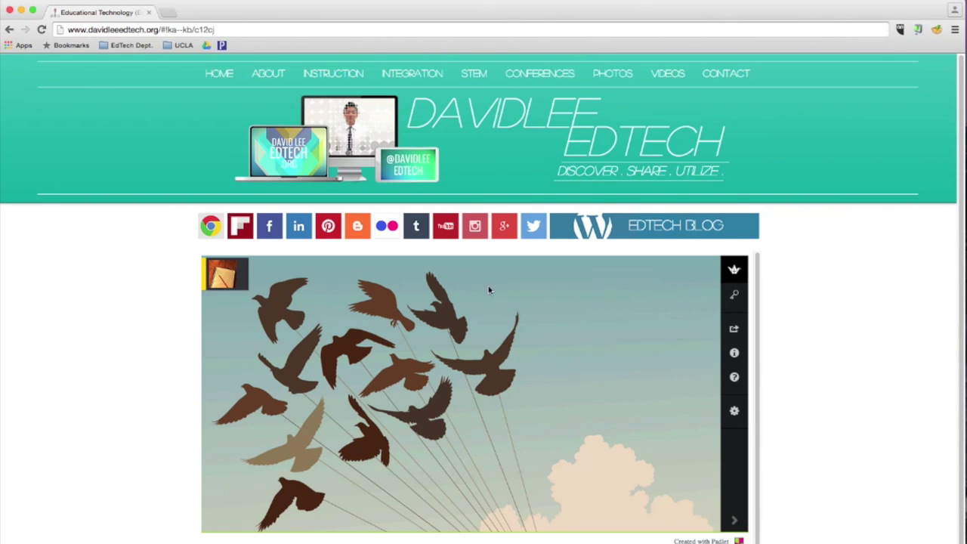
{"action": "double_click", "coordinate": [569, 300]}
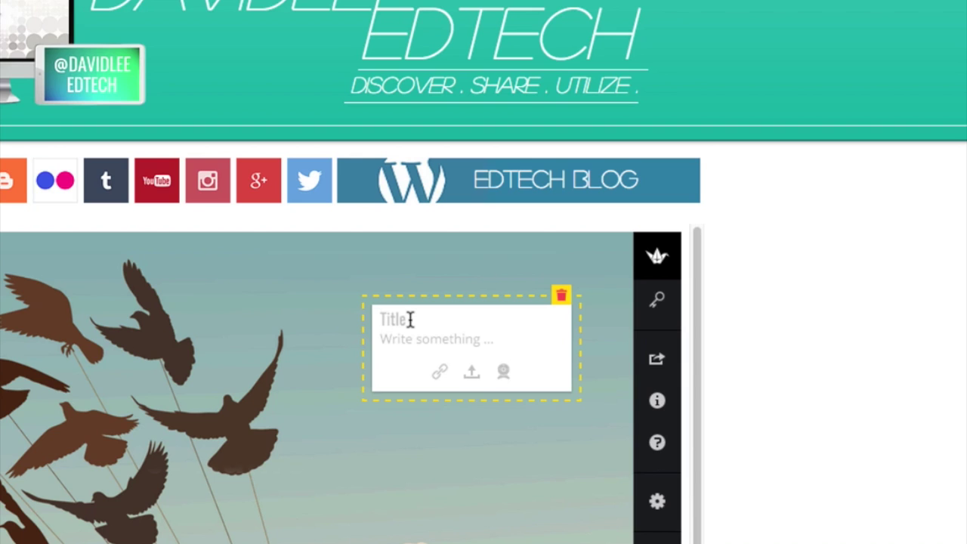
Step: Title the new post with the student's first name
{"action": "type", "text": "Mr L"}
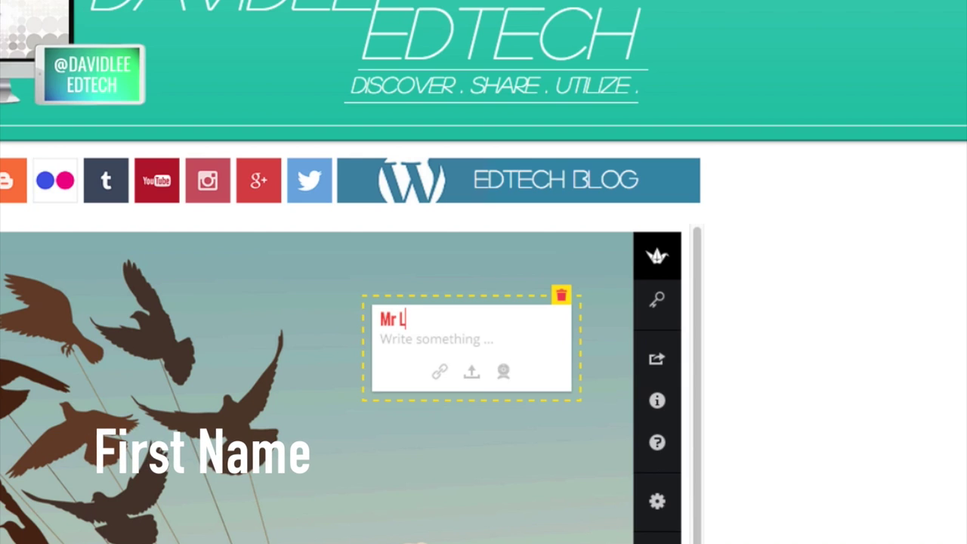
{"action": "key", "text": "BackSpace"}
{"action": "key", "text": "BackSpace"}
{"action": "key", "text": "BackSpace"}
{"action": "key", "text": "BackSpace"}
{"action": "type", "text": "David"}
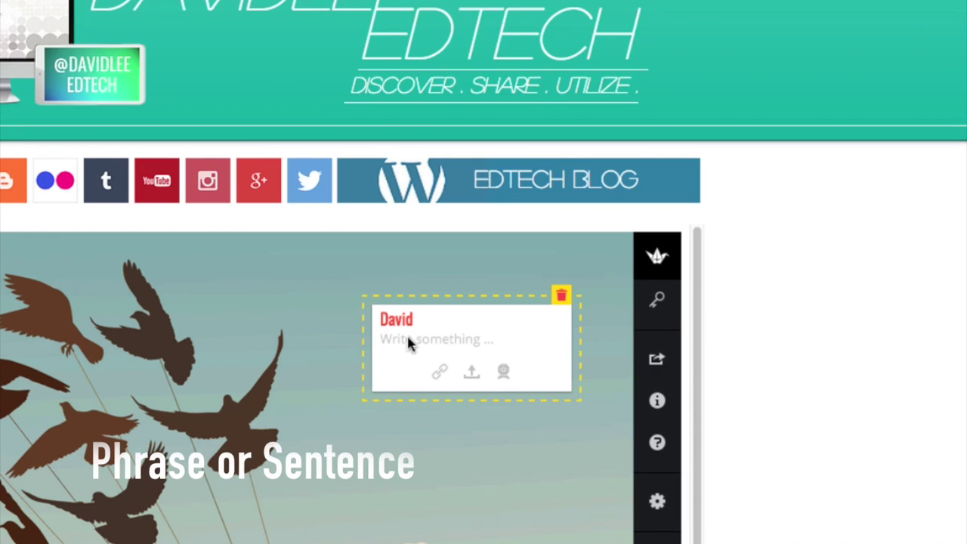
Step: Type a body sentence about shopping and a seafood restaurant, then select it all
{"action": "left_click", "coordinate": [406, 335]}
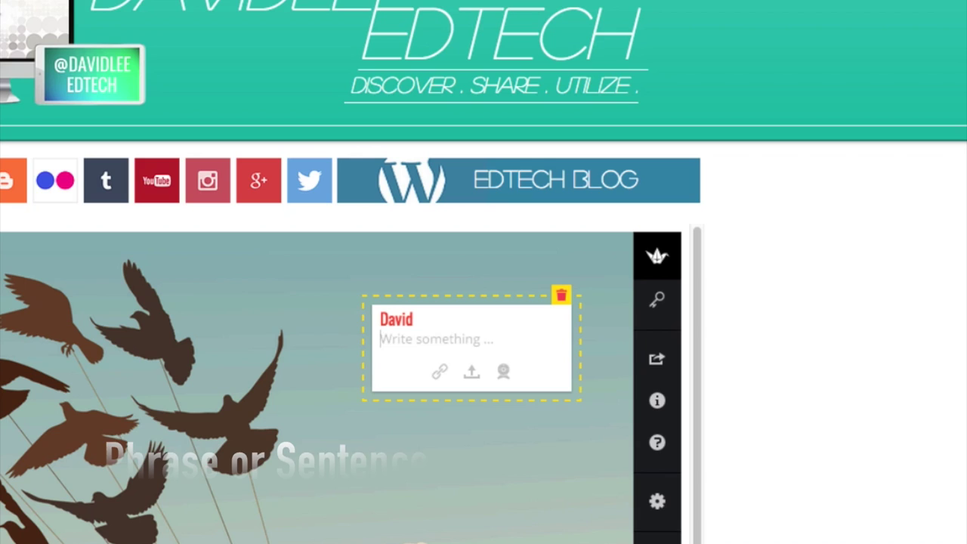
{"action": "type", "text": "wn"}
{"action": "key", "text": "BackSpace"}
{"action": "type", "text": "ent"}
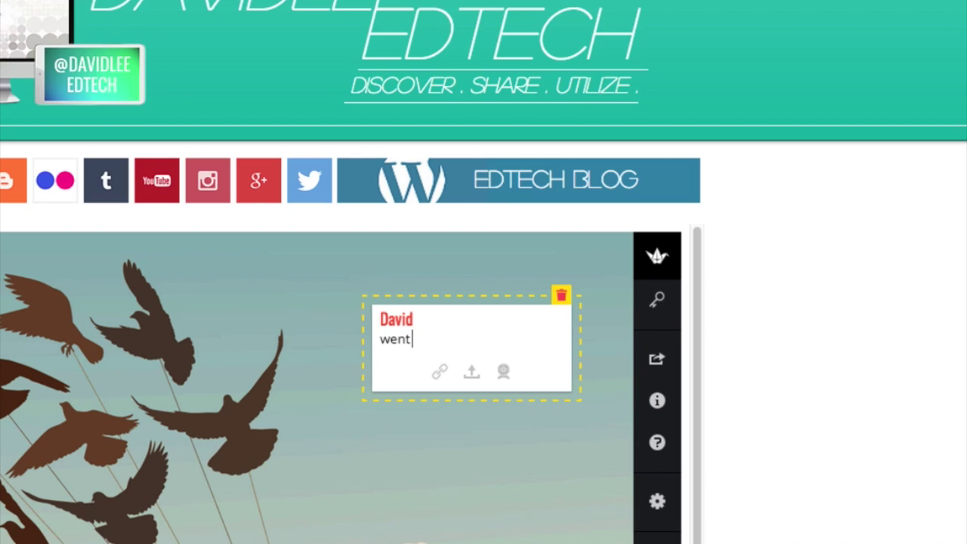
{"action": "type", "text": " shopping"}
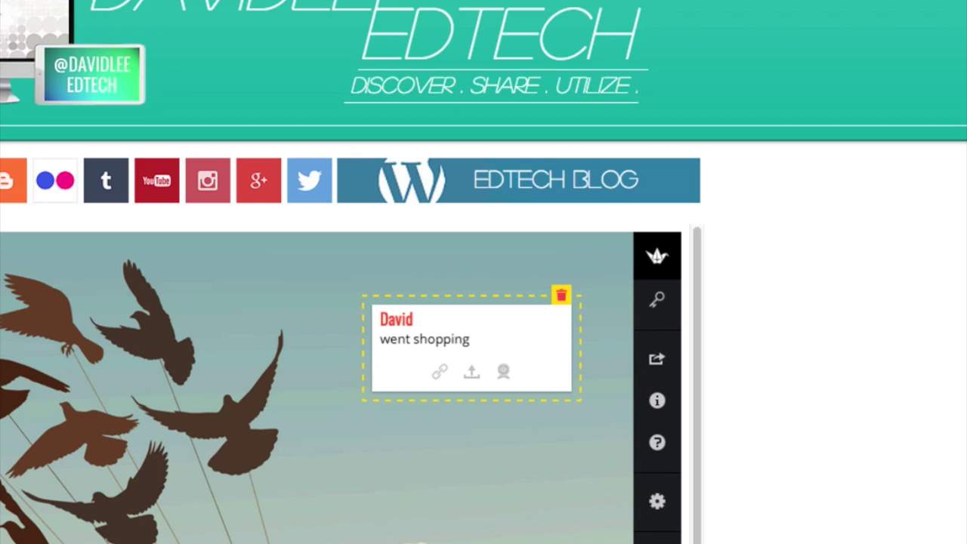
{"action": "type", "text": ", ate at a seafood res"}
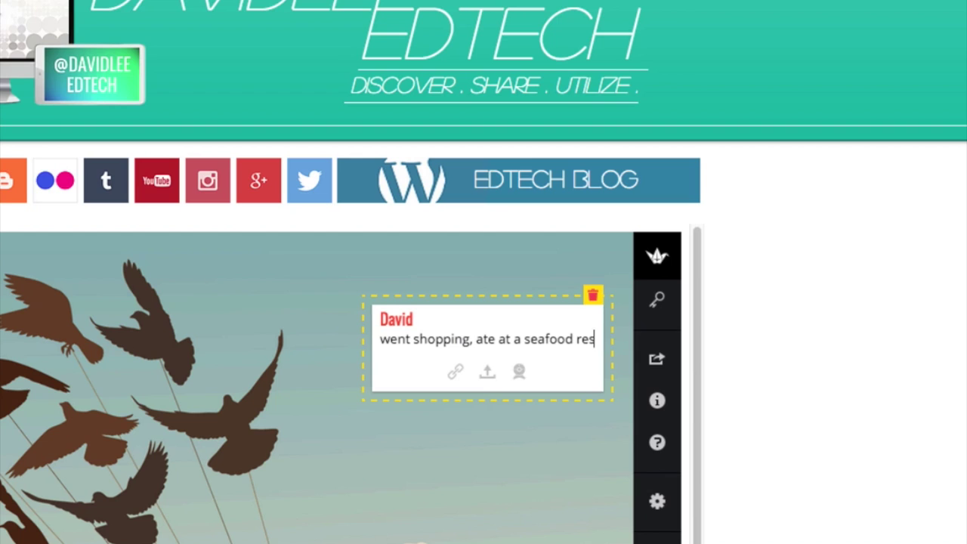
{"action": "type", "text": "taurant"}
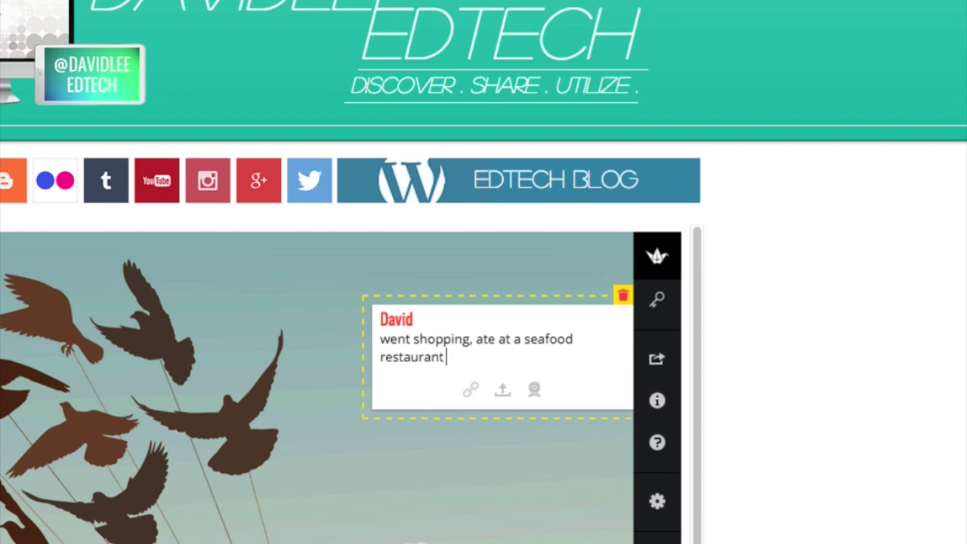
{"action": "key", "text": "ctrl+a"}
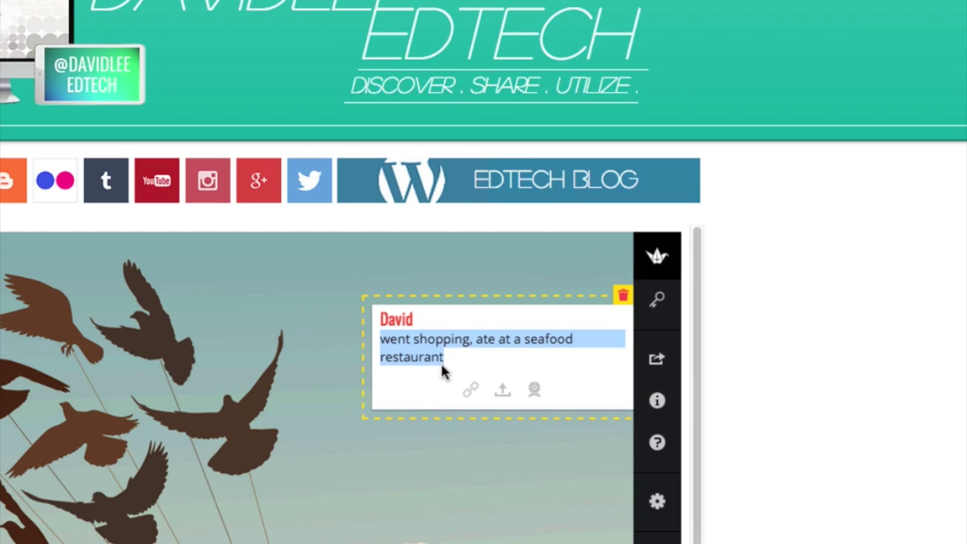
{"action": "left_click", "coordinate": [446, 356]}
{"action": "left_click", "coordinate": [368, 341], "text": "shift"}
Step: Replace the body with 'I went shopping with my wife and ate at a seafood restaurant.'
{"action": "key", "text": "BackSpace"}
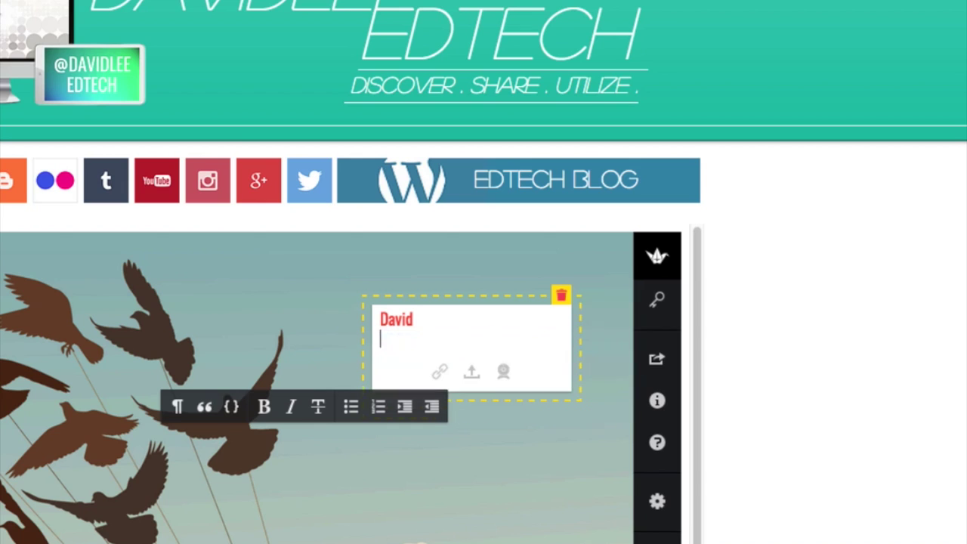
{"action": "type", "text": "I went sh"}
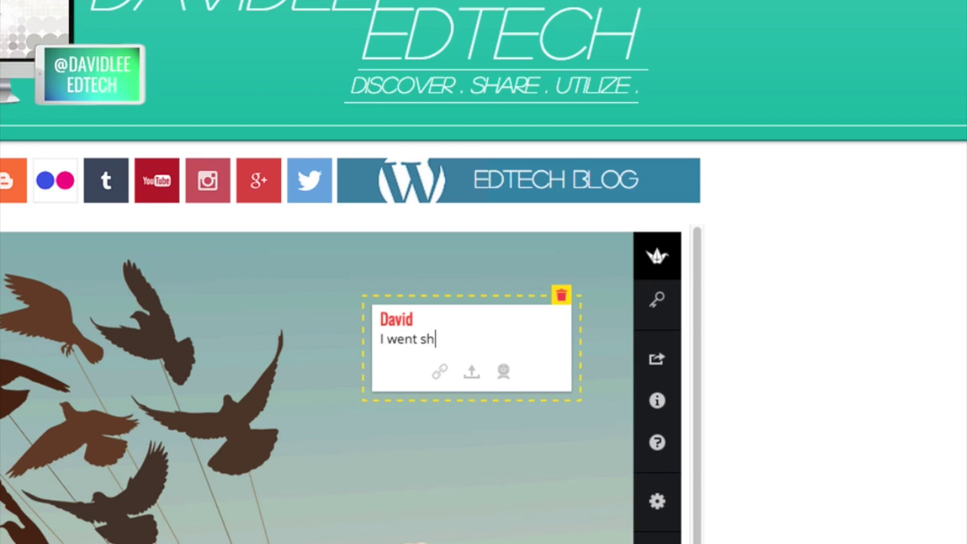
{"action": "type", "text": "opping with m"}
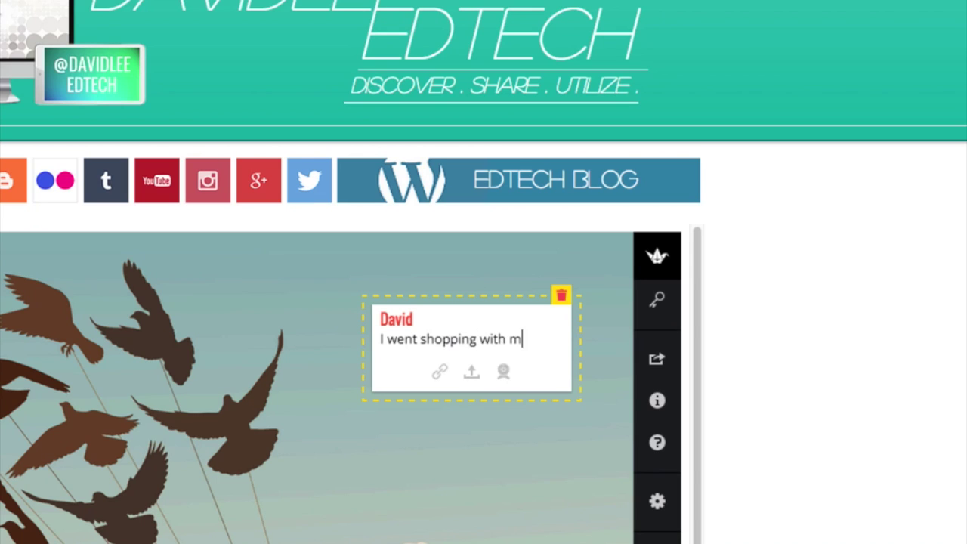
{"action": "type", "text": "y wife an"}
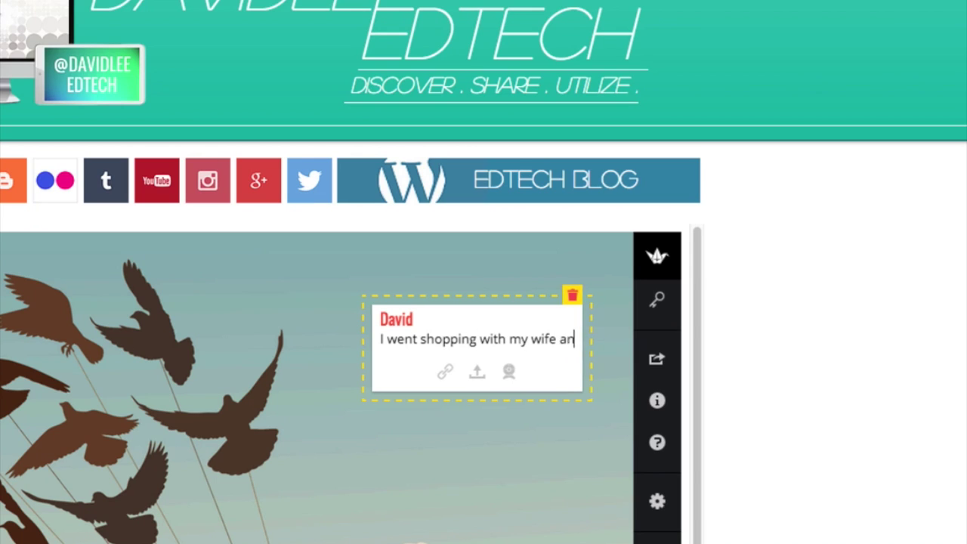
{"action": "type", "text": "d ate a"}
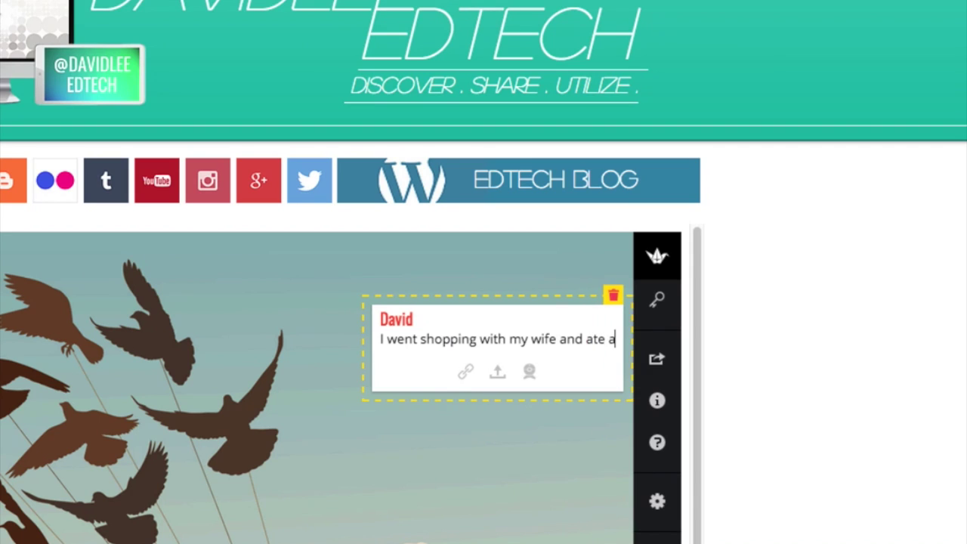
{"action": "type", "text": "t a se"}
{"action": "key", "text": "BackSpace"}
{"action": "key", "text": "BackSpace"}
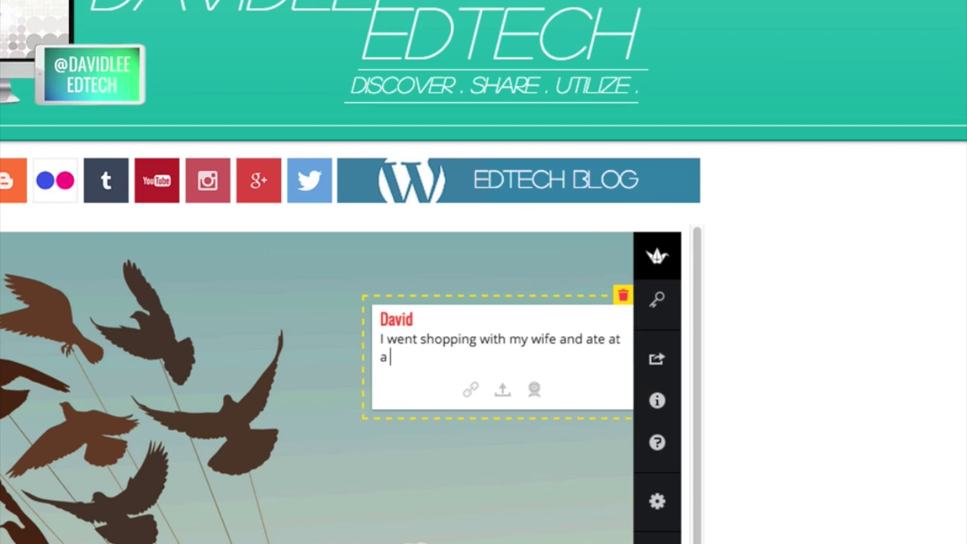
{"action": "type", "text": "seafood restua"}
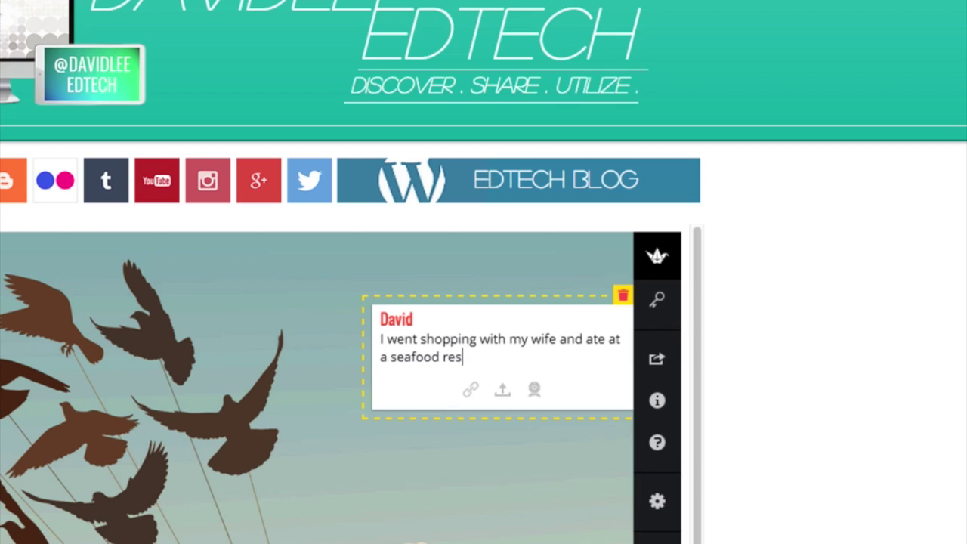
{"action": "key", "text": "BackSpace"}
{"action": "key", "text": "BackSpace"}
{"action": "type", "text": "aurant."}
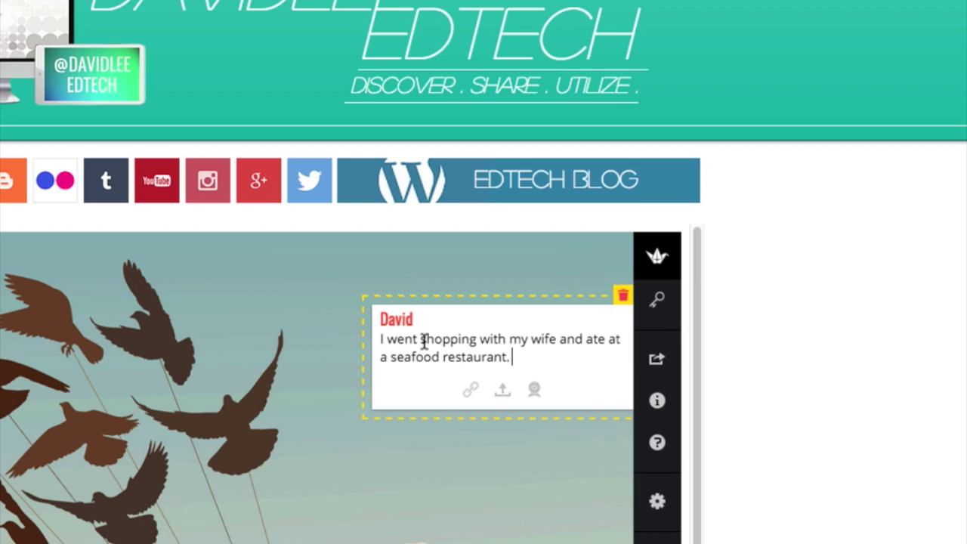
Step: Bold 'shopping', italicize 'seafood restaurant', and start attaching a webcam photo
{"action": "left_click_drag", "start_coordinate": [421, 340], "coordinate": [477, 339]}
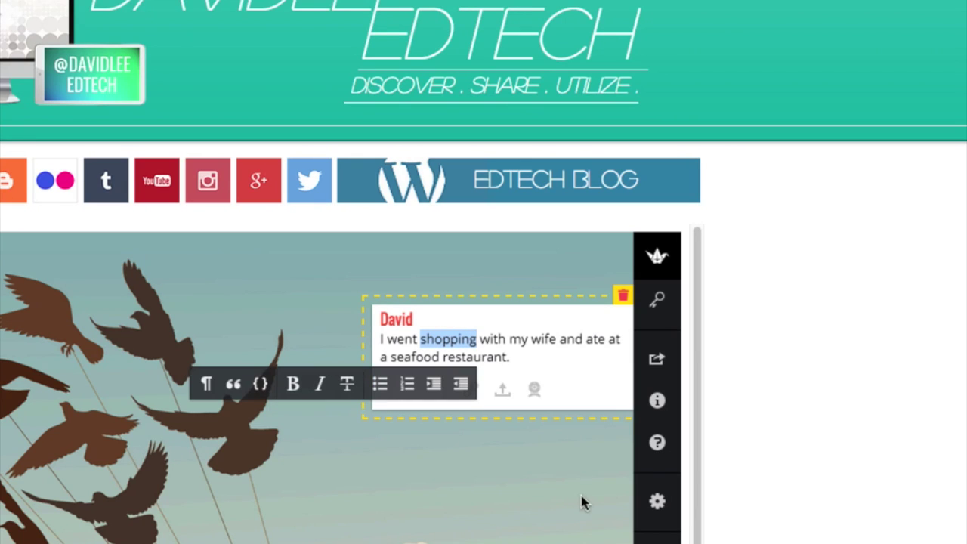
{"action": "left_click", "coordinate": [294, 385]}
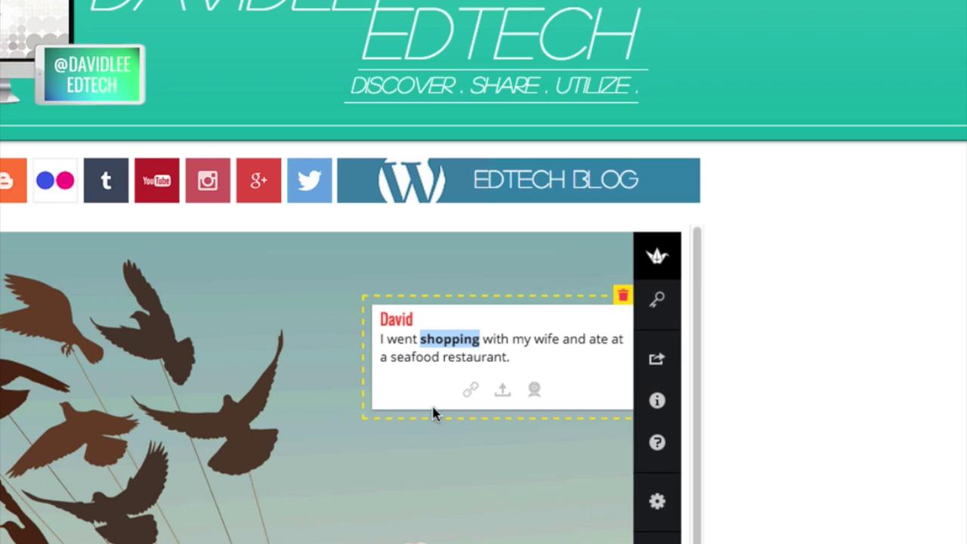
{"action": "left_click_drag", "start_coordinate": [390, 360], "coordinate": [506, 358]}
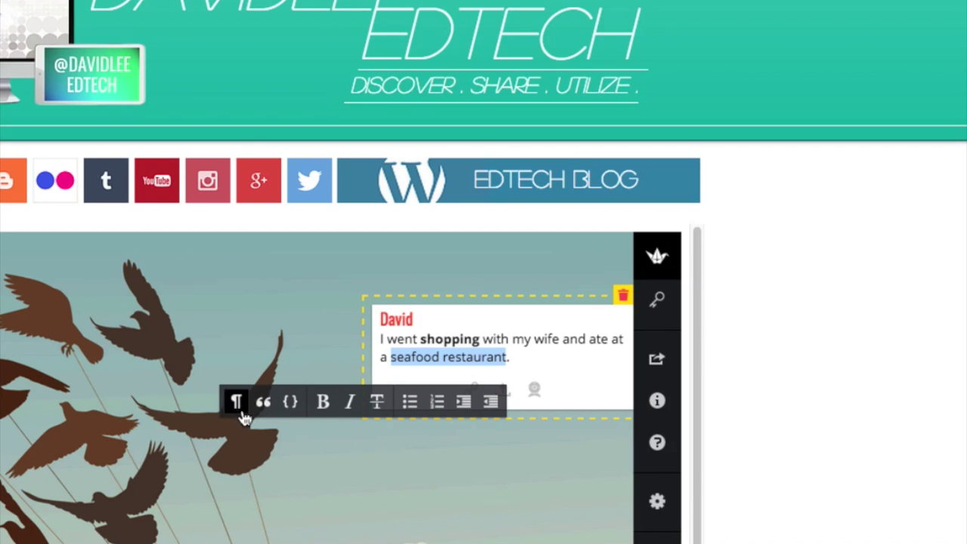
{"action": "left_click", "coordinate": [352, 405]}
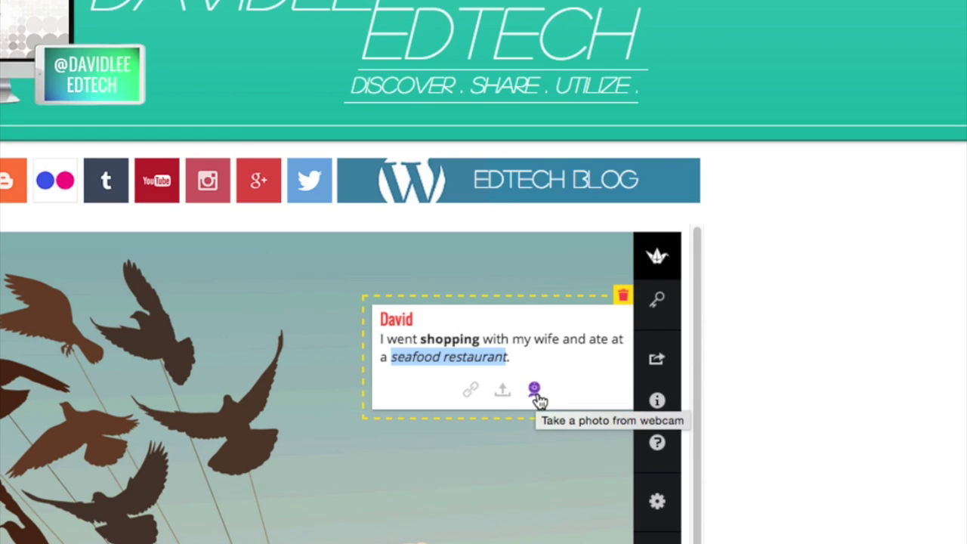
{"action": "left_click", "coordinate": [535, 389]}
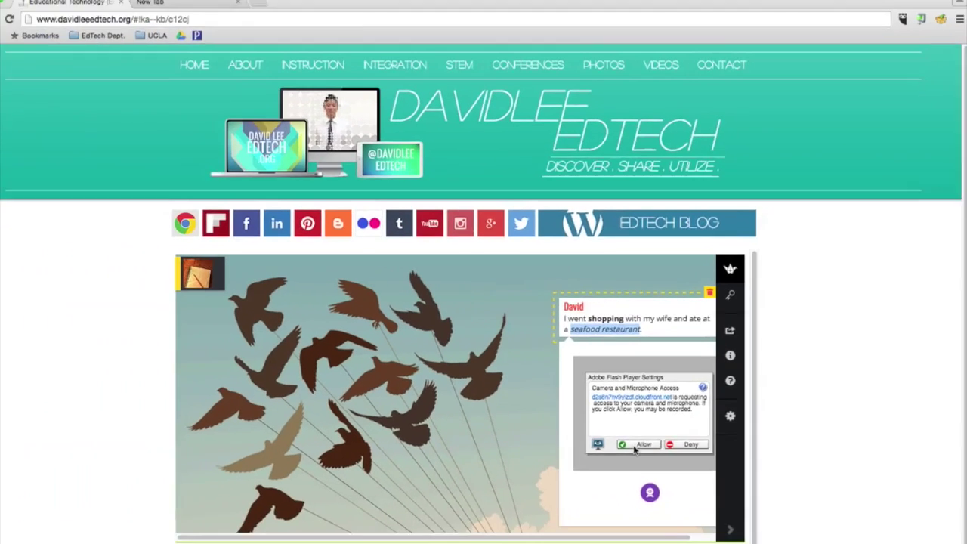
Step: Allow camera access and snap a webcam photo into the post
{"action": "left_click", "coordinate": [494, 541]}
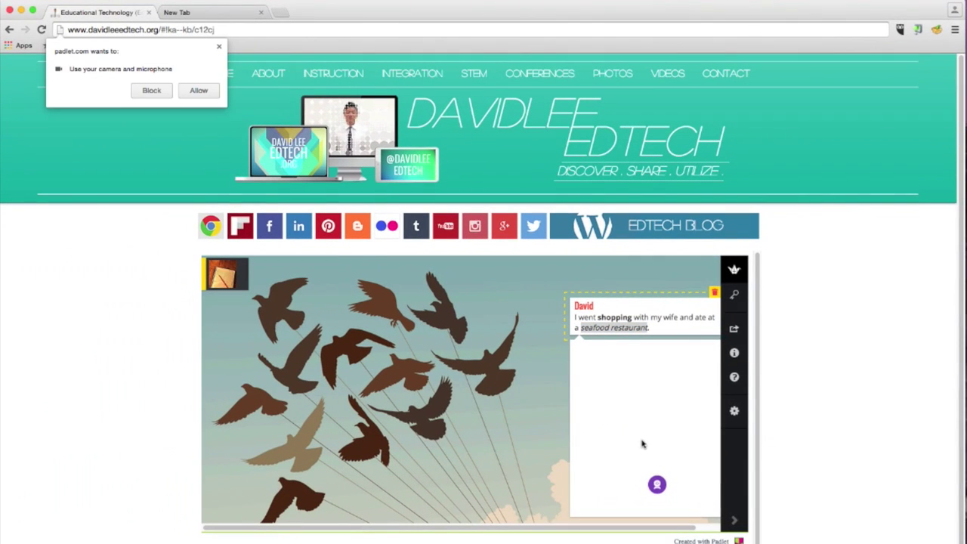
{"action": "left_click", "coordinate": [198, 90]}
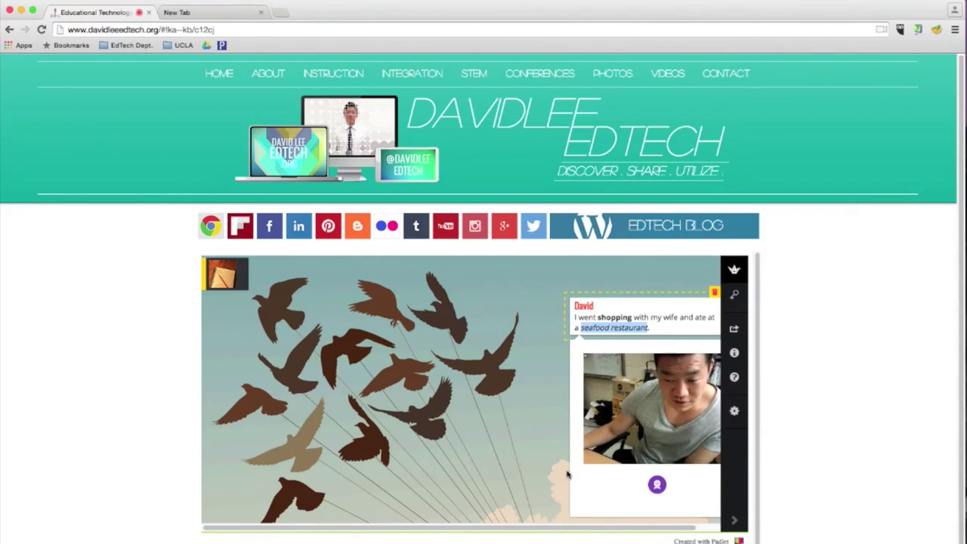
{"action": "left_click", "coordinate": [657, 487]}
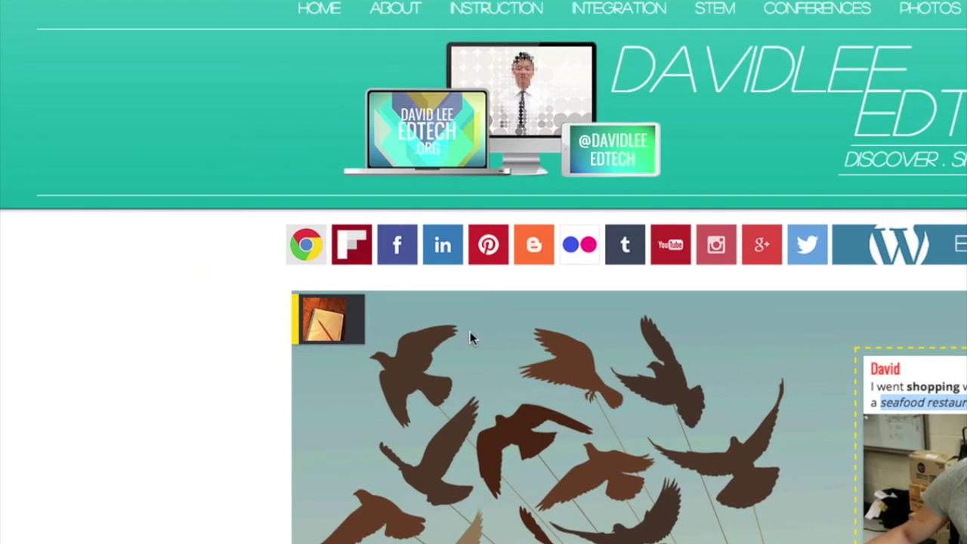
Step: Add a post titled NAME reading 'I went to Lotte World.'
{"action": "double_click", "coordinate": [471, 339]}
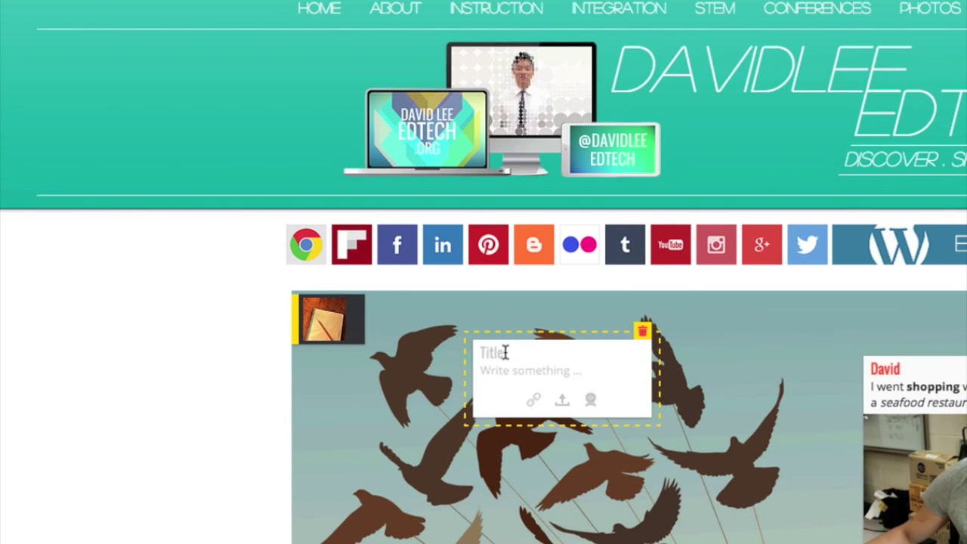
{"action": "type", "text": "NAME"}
{"action": "left_click", "coordinate": [485, 378]}
{"action": "type", "text": "I we"}
{"action": "type", "text": "nt to Lotte World."}
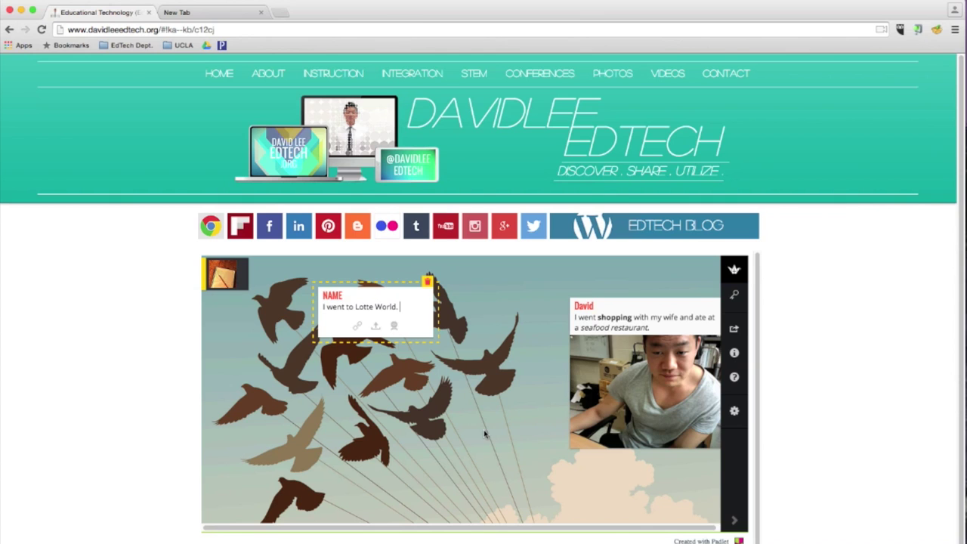
{"action": "key", "text": "ctrl+Tab"}
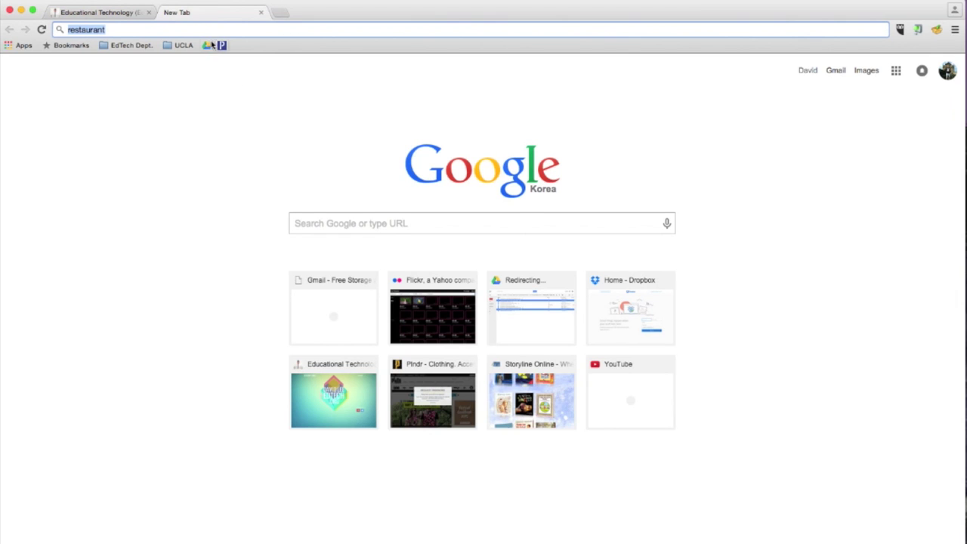
Step: Open padlet.com in a new Chrome tab
{"action": "key", "text": "ctrl+shift+Tab"}
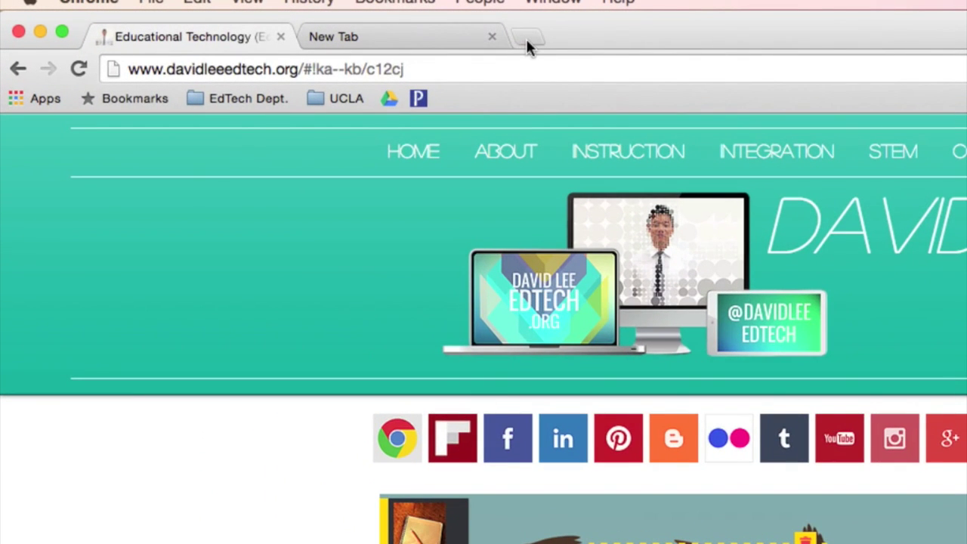
{"action": "left_click", "coordinate": [526, 38]}
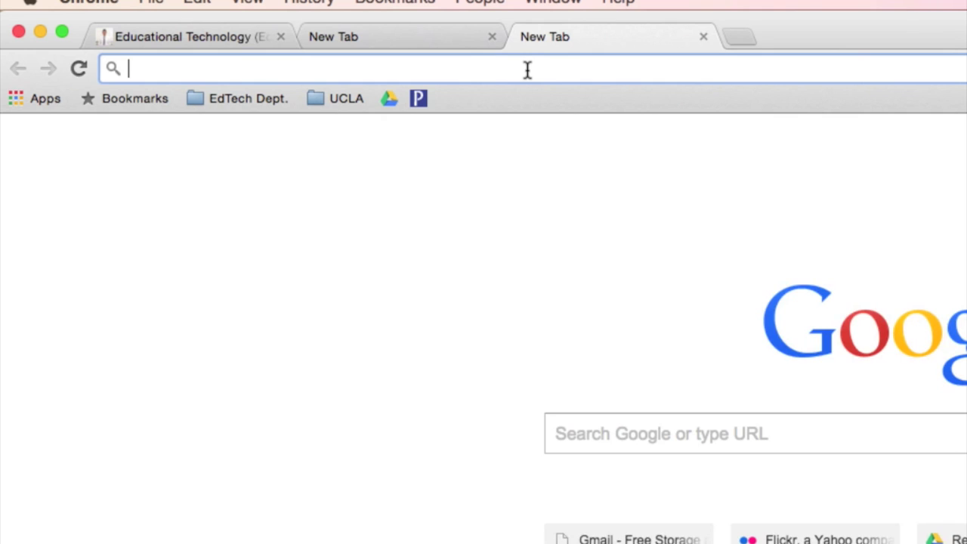
{"action": "type", "text": "padlet.com"}
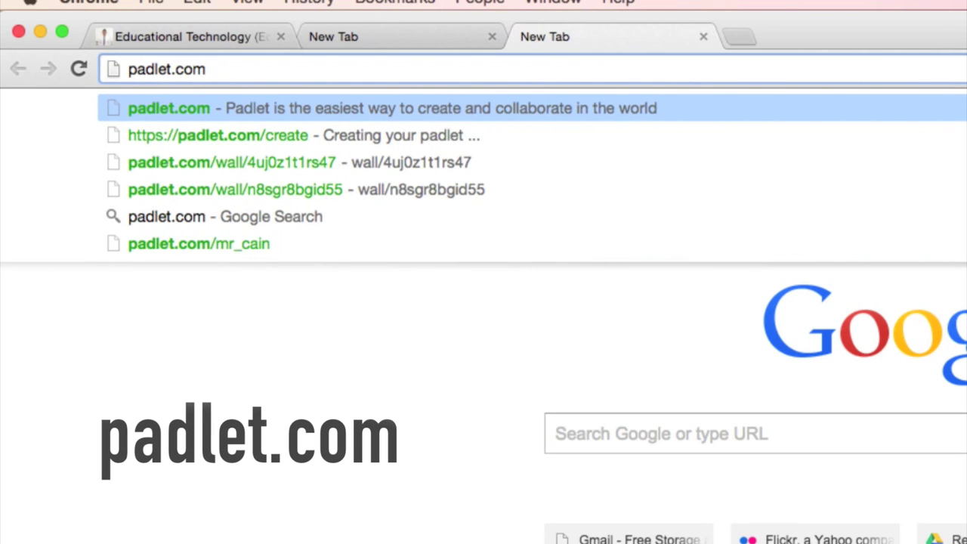
{"action": "key", "text": "Return"}
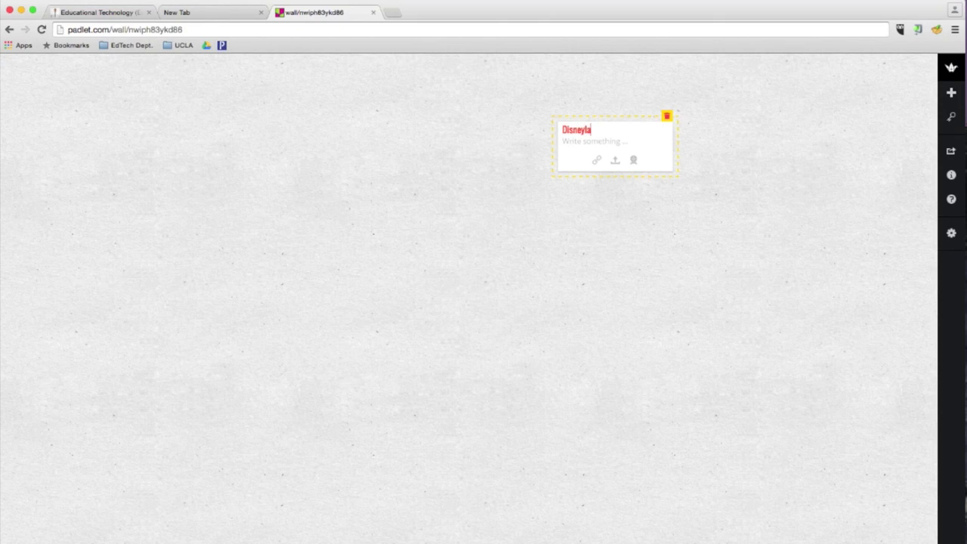
Step: Add a post titled 'Visit my nephew' beside the Disneyland post
{"action": "left_click", "coordinate": [550, 166]}
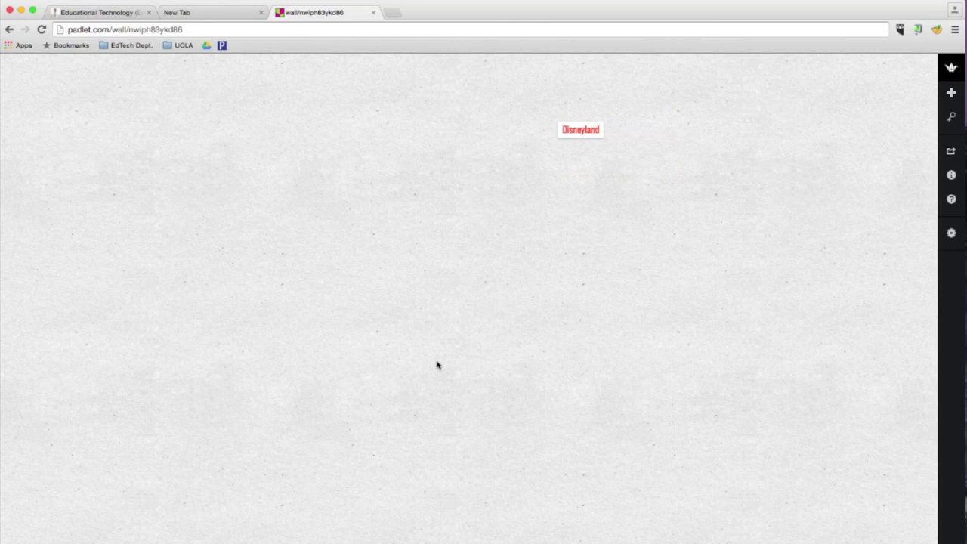
{"action": "double_click", "coordinate": [366, 157]}
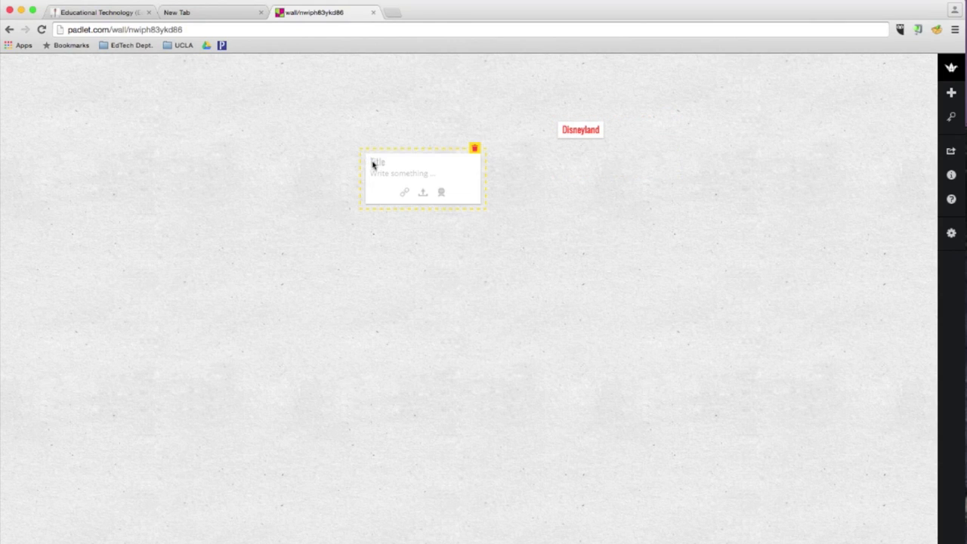
{"action": "type", "text": "Visit my nephew"}
{"action": "left_click", "coordinate": [566, 206]}
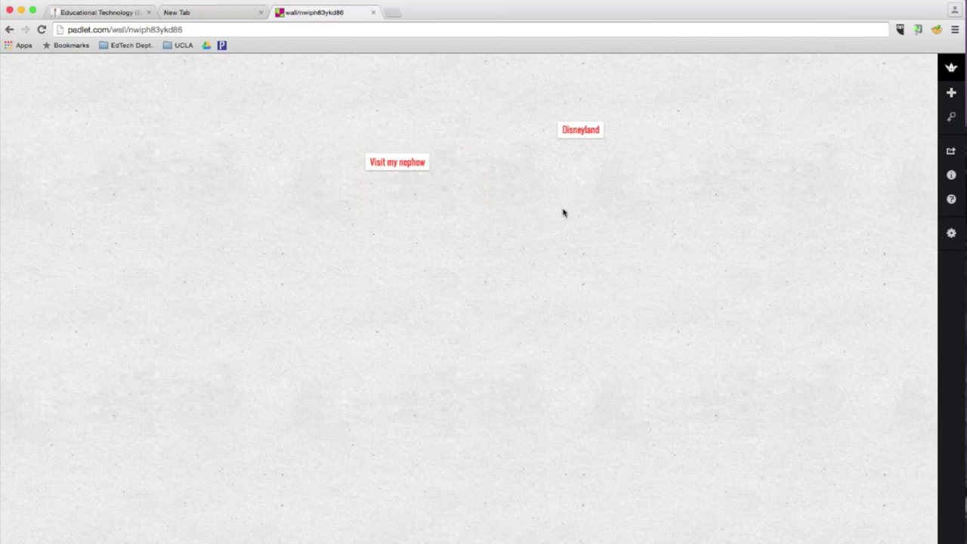
Step: Add a third post titled 'Go to the Beach'
{"action": "double_click", "coordinate": [533, 200]}
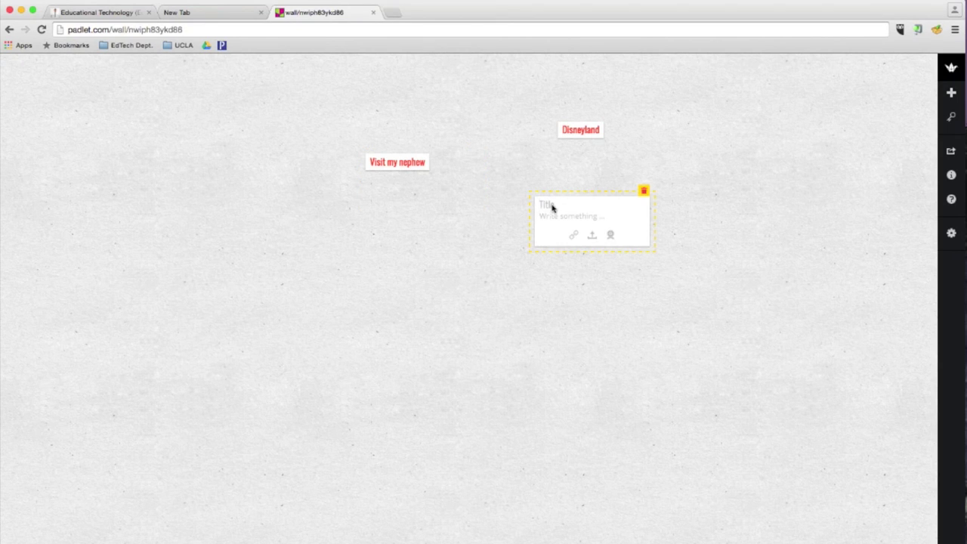
{"action": "type", "text": "Go to the"}
{"action": "type", "text": " Ved"}
{"action": "key", "text": "BackSpace"}
{"action": "key", "text": "BackSpace"}
{"action": "key", "text": "BackSpace"}
{"action": "type", "text": "Beachg"}
{"action": "key", "text": "BackSpace"}
{"action": "left_click", "coordinate": [697, 227]}
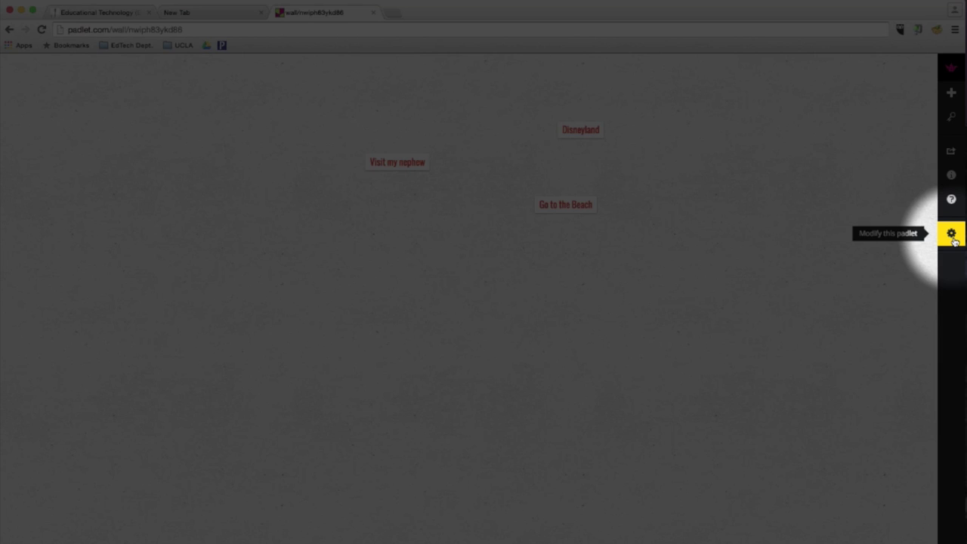
Step: Set the soccer portrait and title the wall with the teacher's name plus 'Summer Vacation Ideas'
{"action": "left_click", "coordinate": [951, 236]}
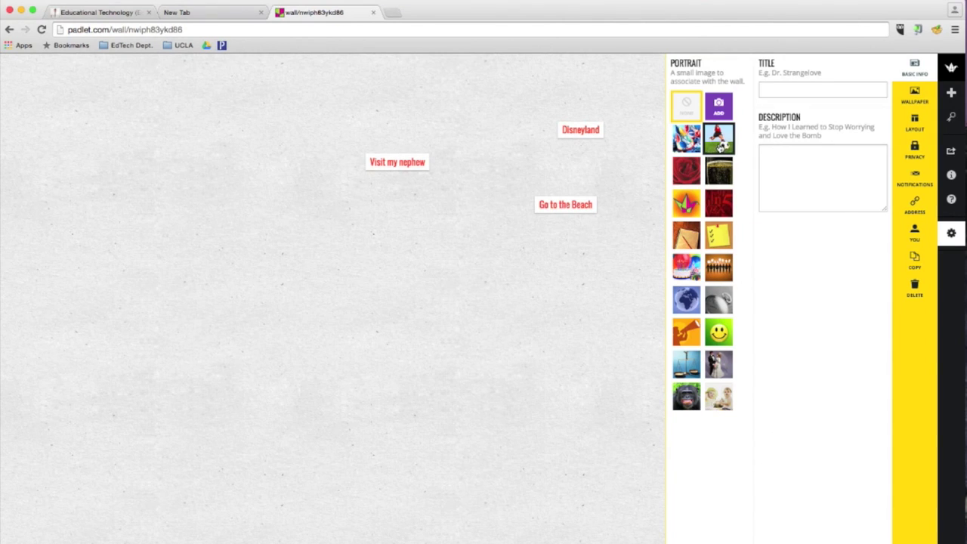
{"action": "left_click", "coordinate": [722, 151]}
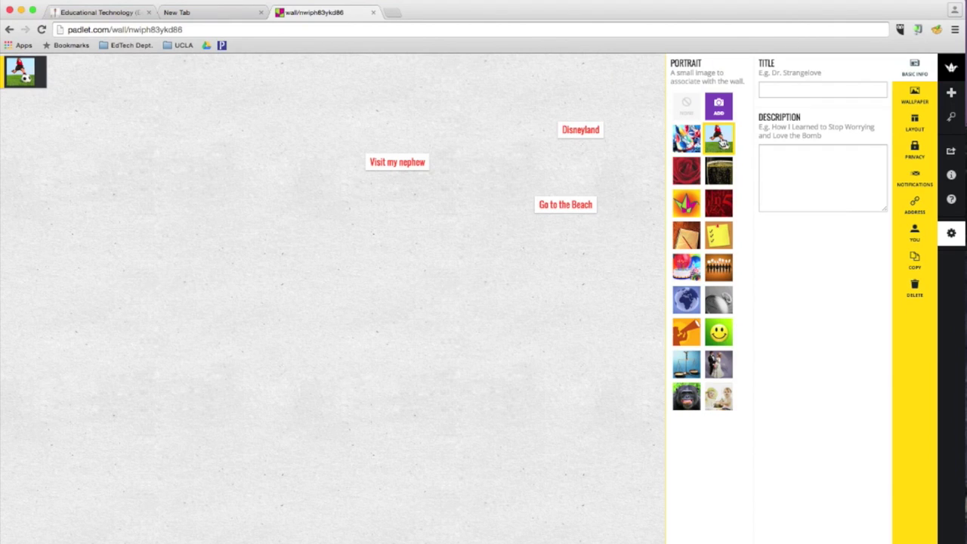
{"action": "left_click", "coordinate": [771, 93]}
{"action": "type", "text": "Mr. Le"}
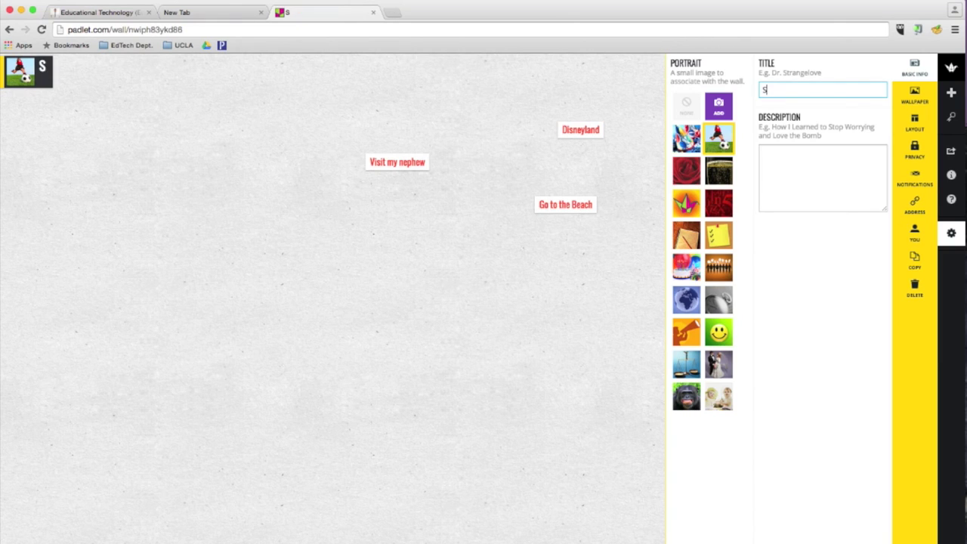
{"action": "type", "text": "e's"}
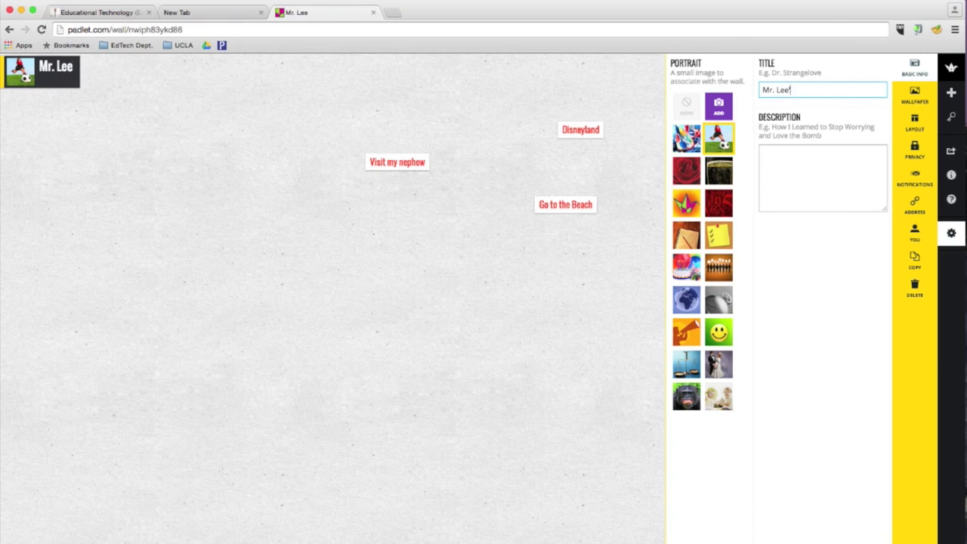
{"action": "type", "text": " Summer"}
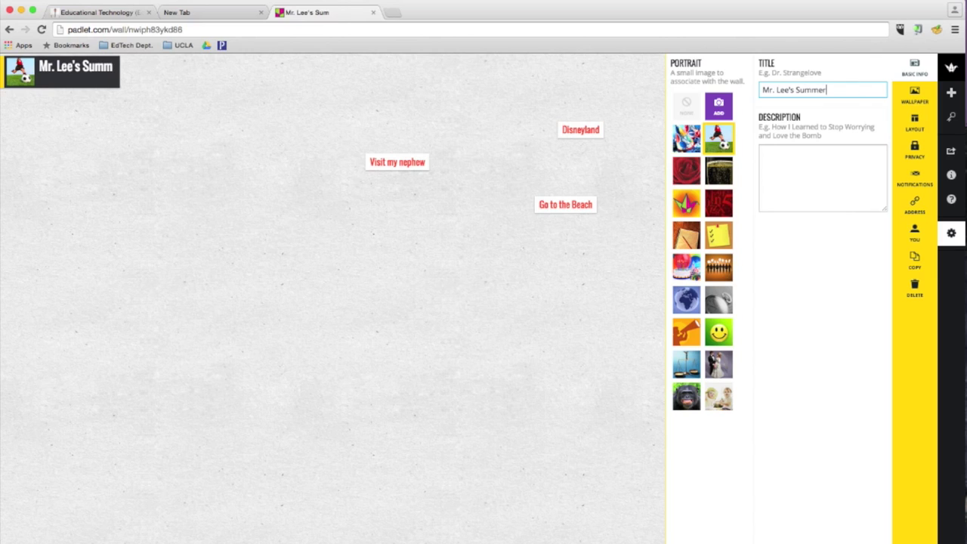
{"action": "type", "text": " Vacaction!"}
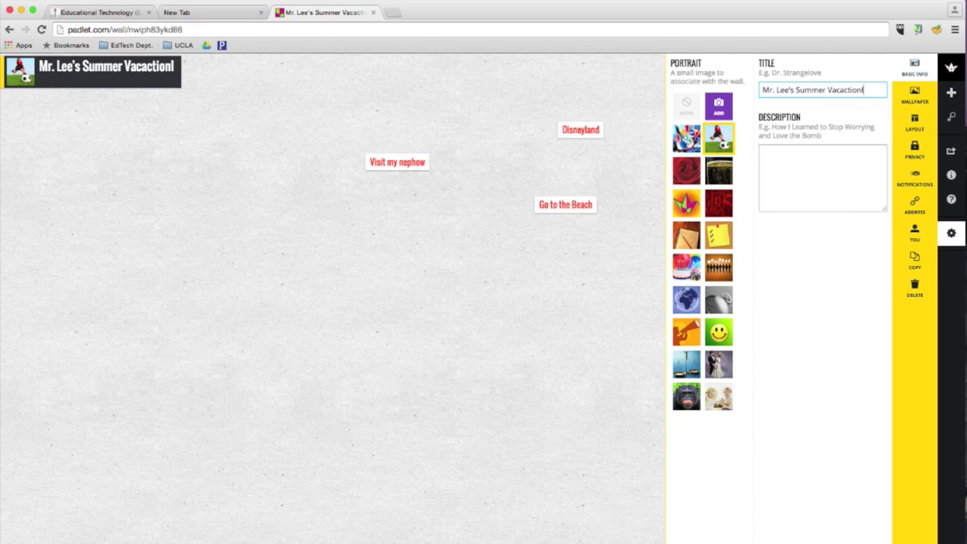
{"action": "key", "text": "BackSpace"}
{"action": "type", "text": "Ideas"}
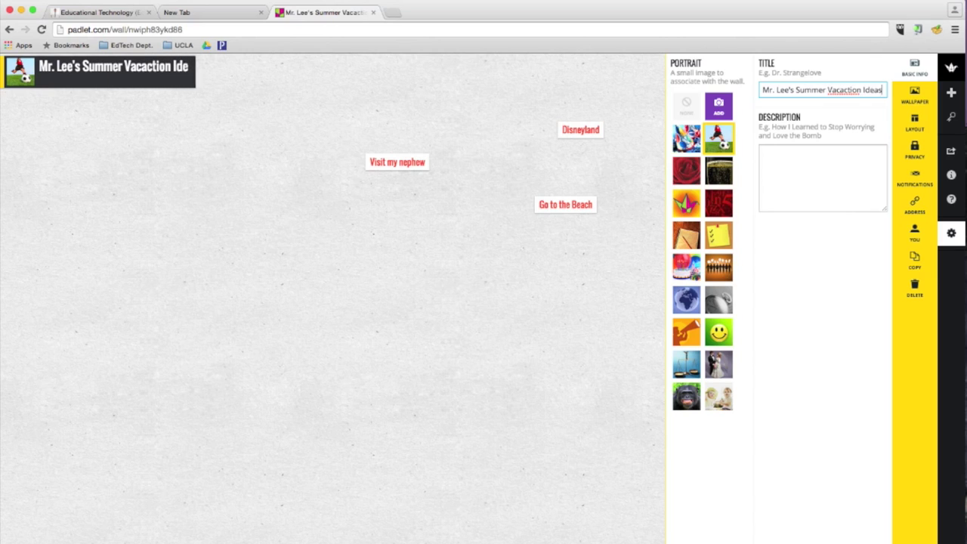
{"action": "right_click", "coordinate": [845, 89]}
{"action": "left_click", "coordinate": [778, 96]}
{"action": "left_click", "coordinate": [817, 258]}
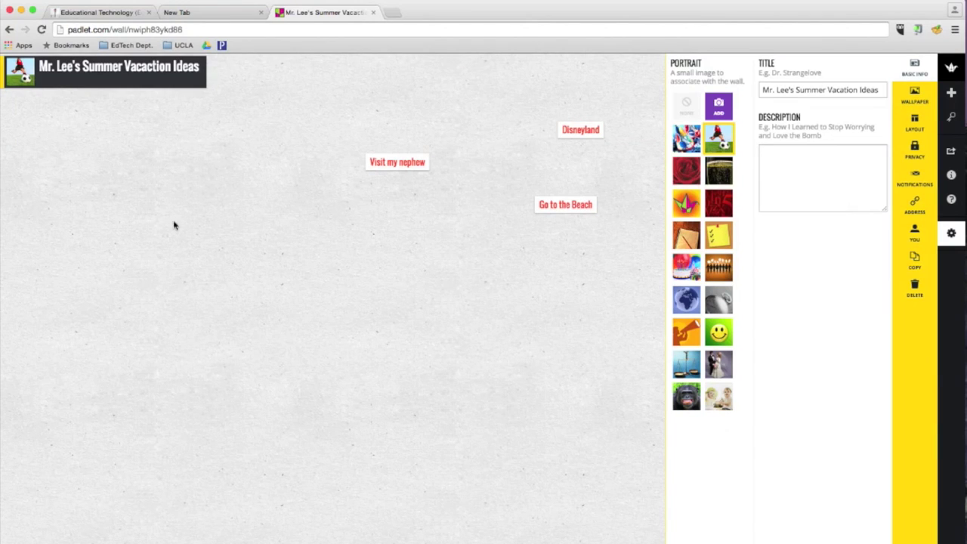
Step: Preview the Bluprint, Chessboard and Love Trip wallpapers, then apply Robots as the wall background
{"action": "left_click", "coordinate": [926, 100]}
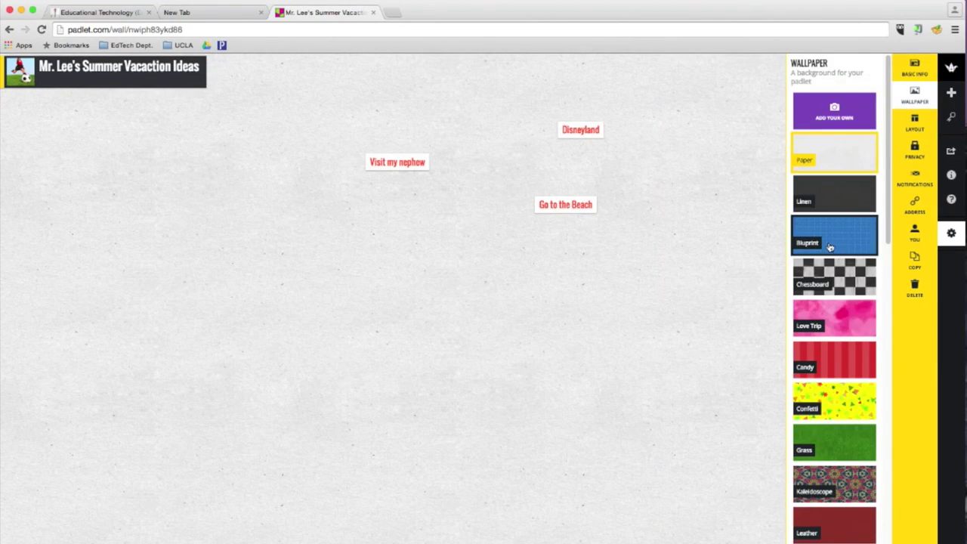
{"action": "left_click", "coordinate": [829, 247]}
{"action": "left_click", "coordinate": [832, 287]}
{"action": "left_click", "coordinate": [834, 321]}
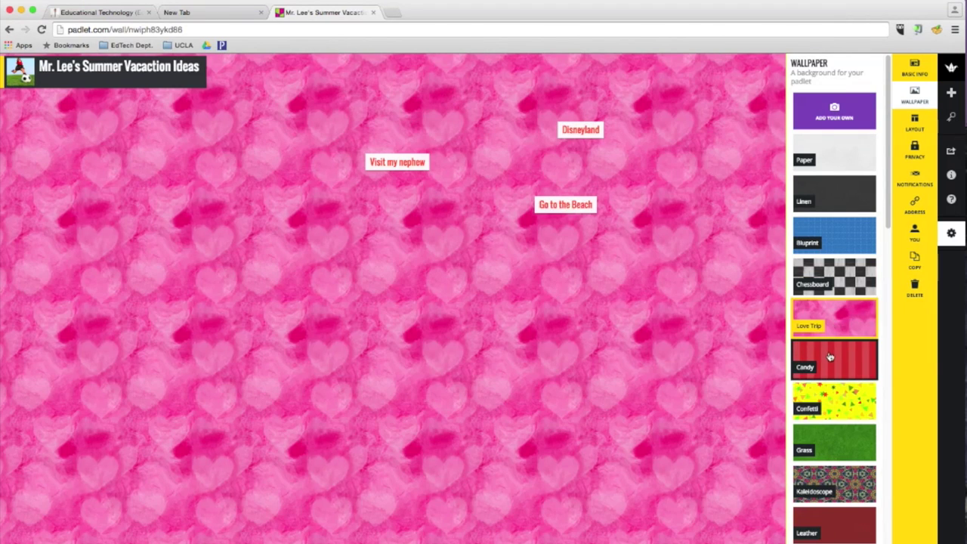
{"action": "scroll", "coordinate": [829, 356], "scroll_direction": "down", "scroll_amount": 10}
{"action": "left_click", "coordinate": [834, 487]}
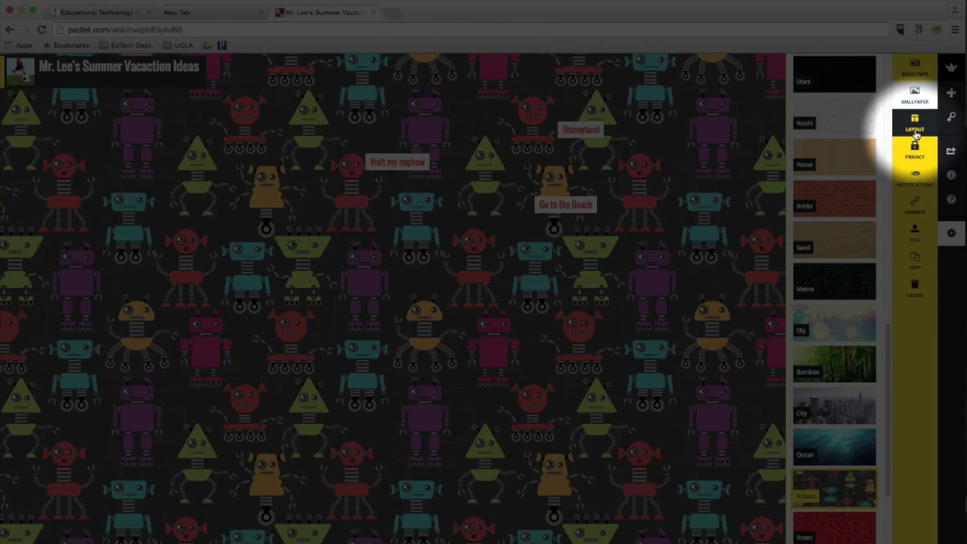
Step: Reposition the 'Visit my nephew' and 'Go to the Beach' posts, try Stream, then choose the Grid layout
{"action": "left_click", "coordinate": [916, 133]}
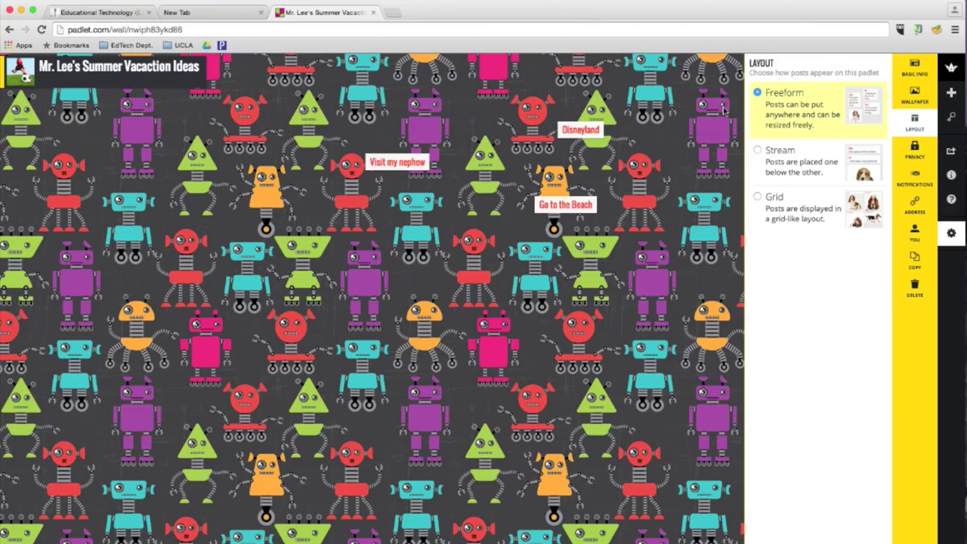
{"action": "left_click_drag", "start_coordinate": [367, 161], "coordinate": [274, 297]}
{"action": "left_click_drag", "start_coordinate": [567, 206], "coordinate": [464, 149]}
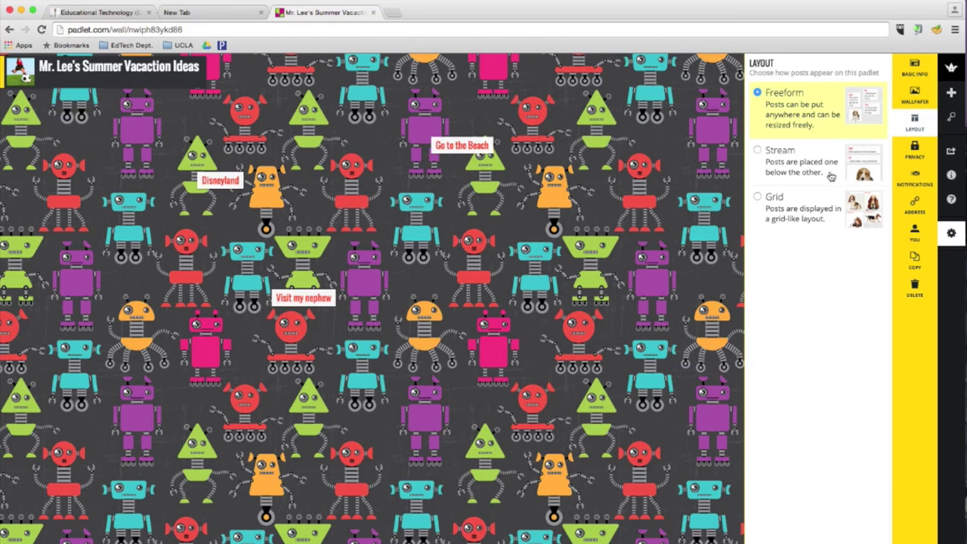
{"action": "left_click", "coordinate": [757, 152]}
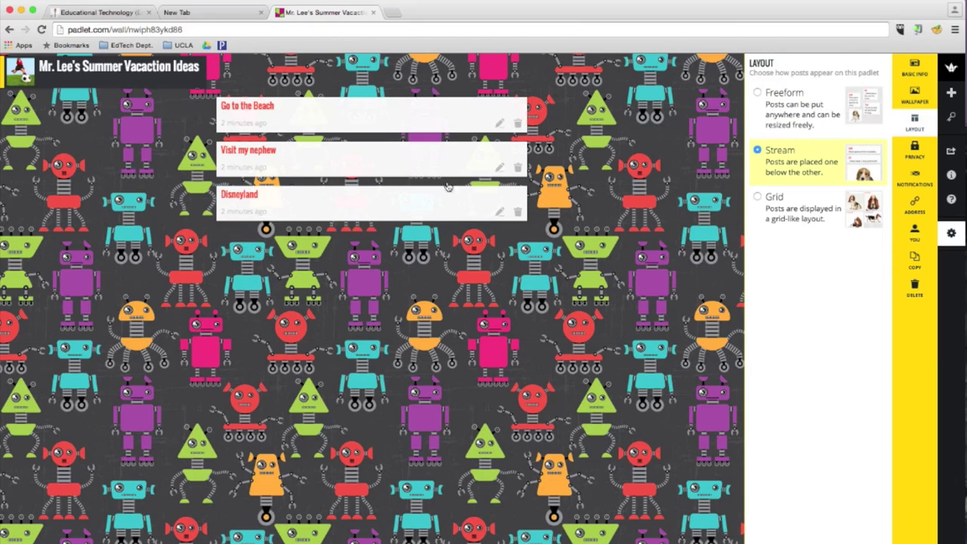
{"action": "left_click", "coordinate": [757, 198]}
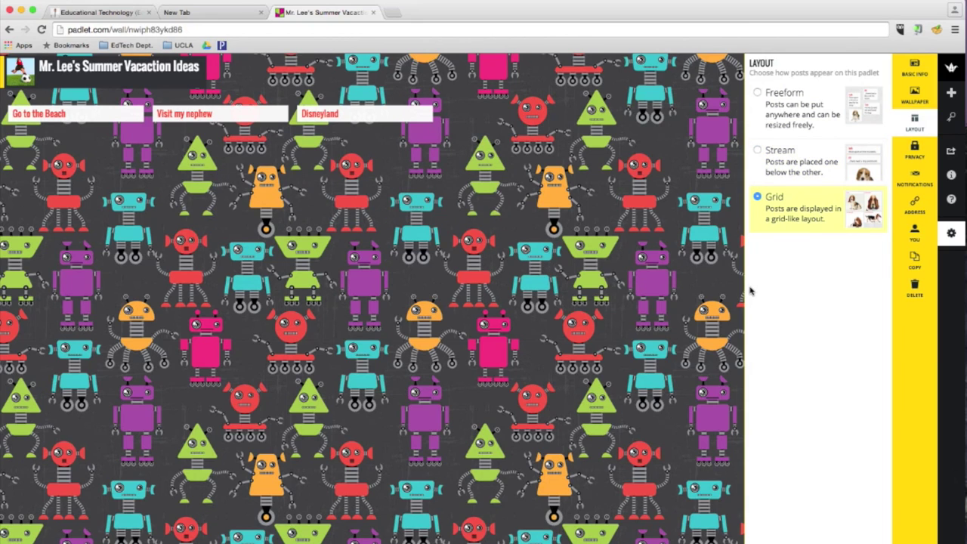